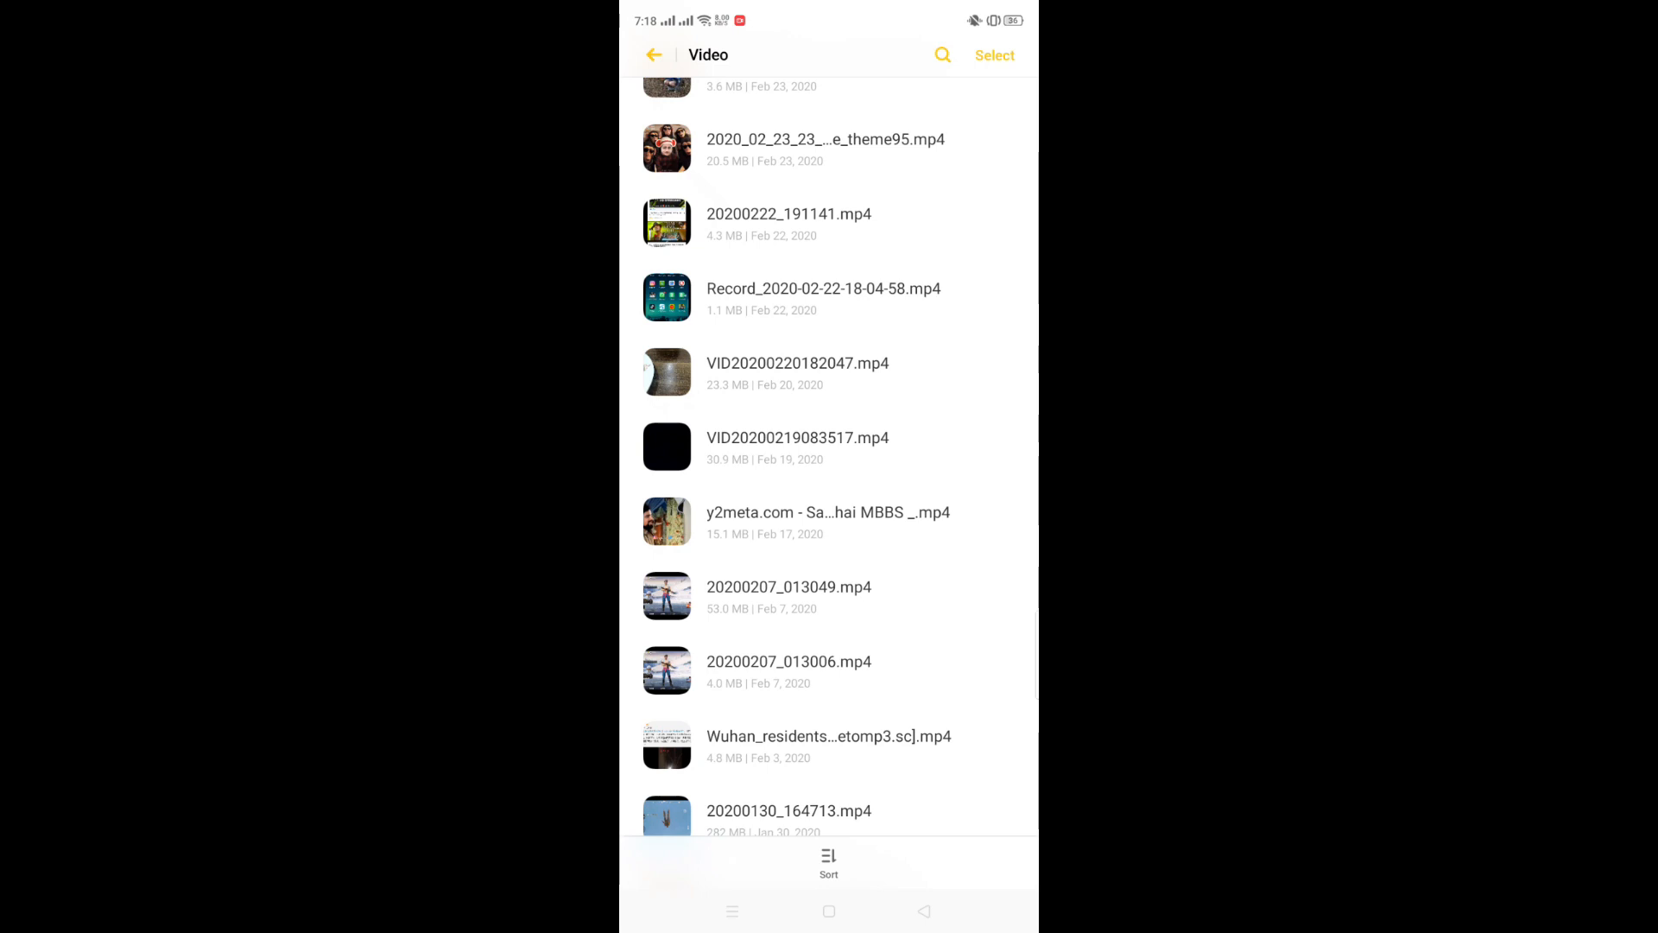
Preview the video 20200207_013049.mp4 briefly and return to the Video list
{"action": "left_click", "coordinate": [788, 596]}
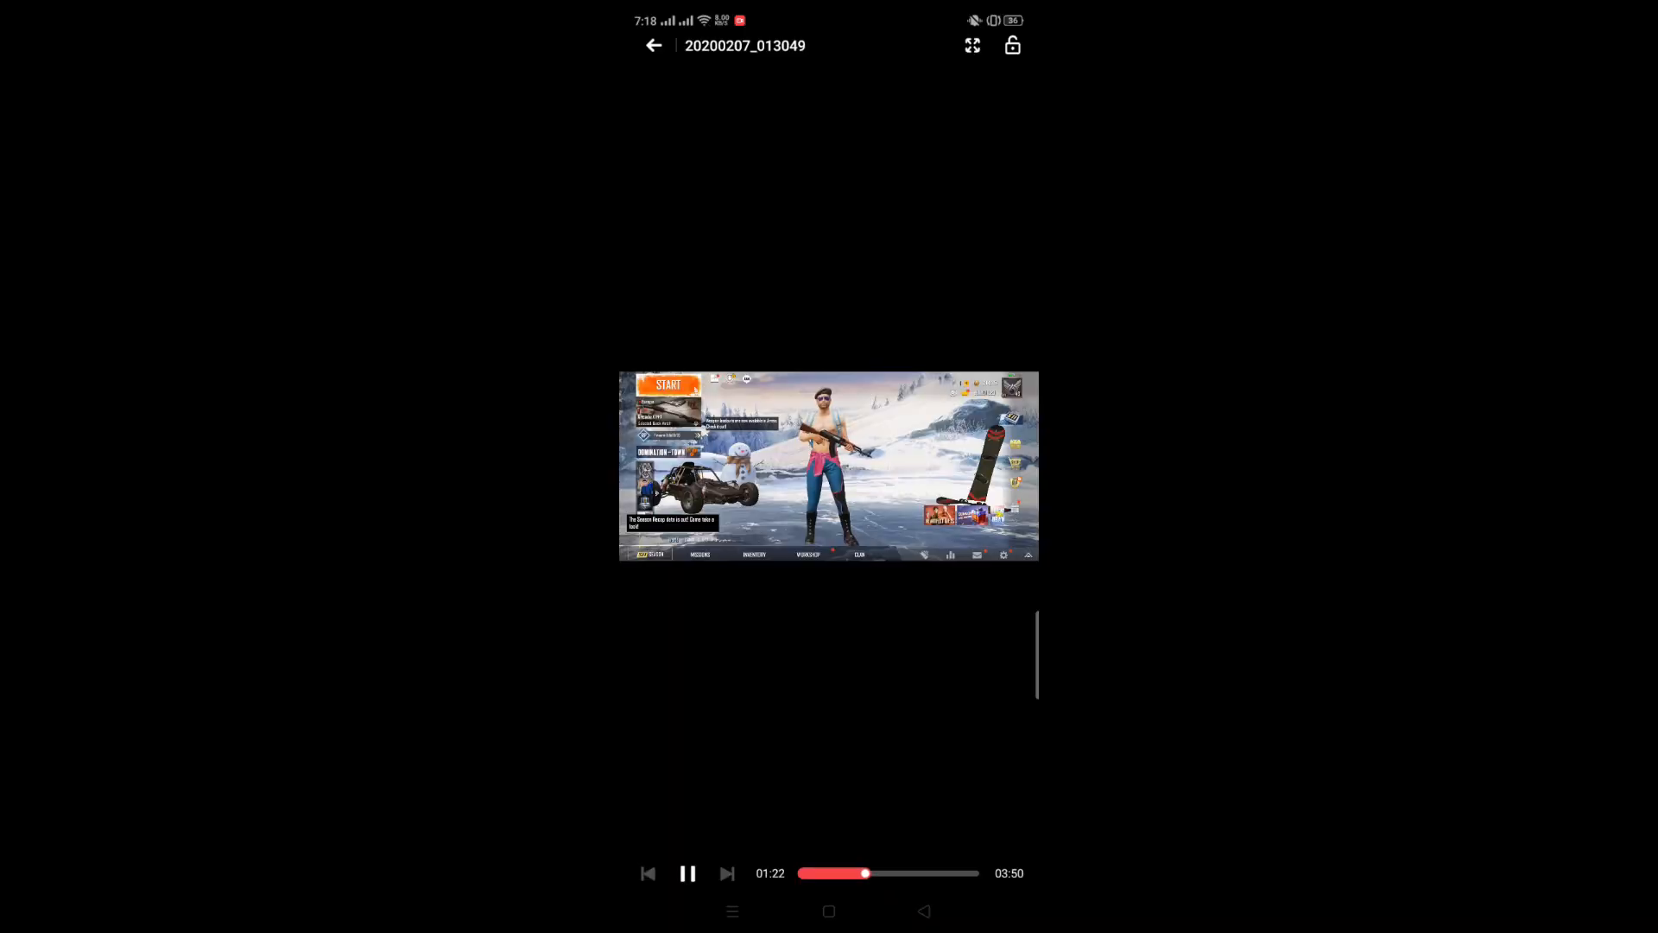
{"action": "left_click", "coordinate": [688, 873]}
{"action": "left_click", "coordinate": [924, 911]}
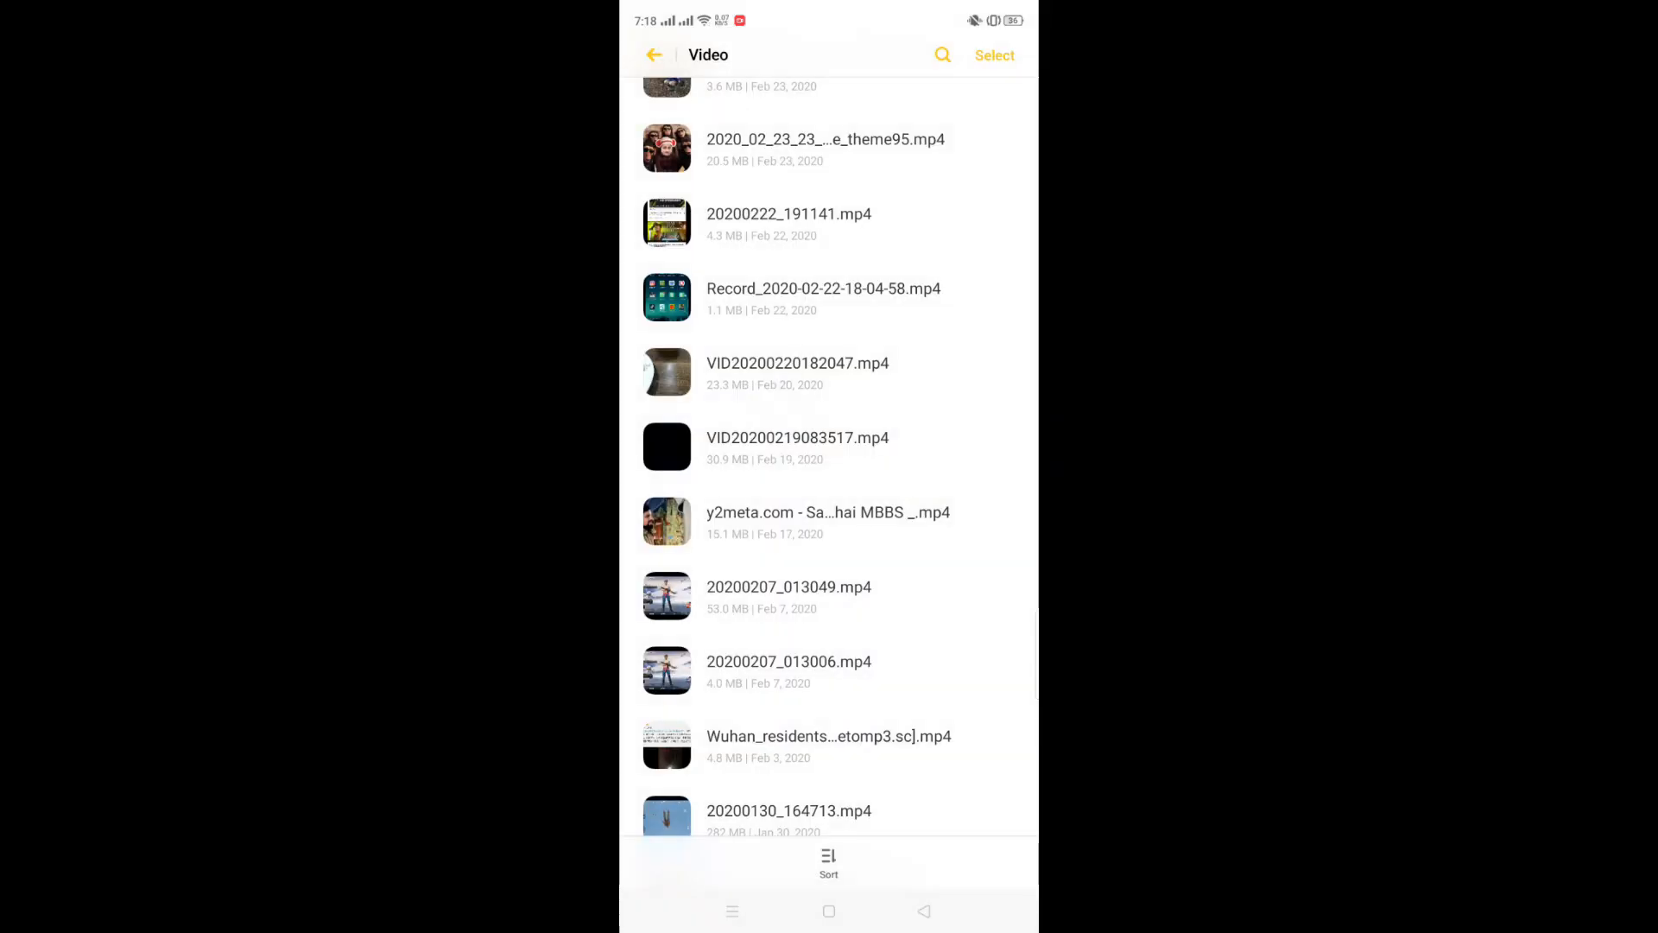
Select 20200207_013049.mp4 and start Rename File from the More actions
{"action": "left_click", "coordinate": [778, 596]}
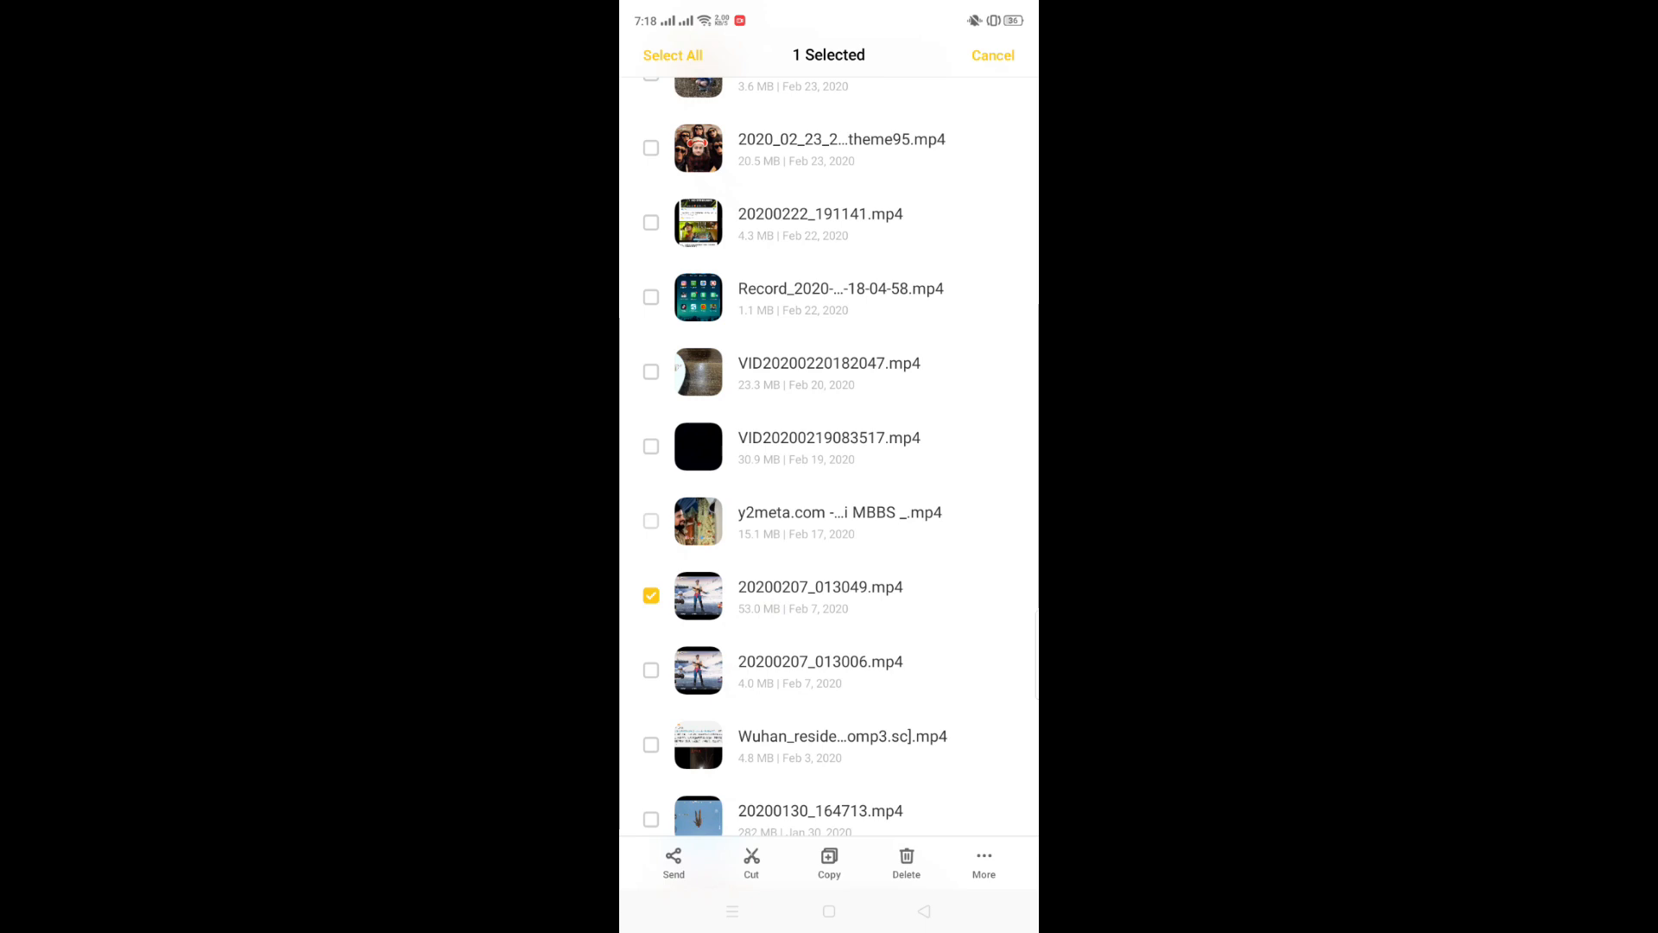
{"action": "left_click", "coordinate": [984, 860]}
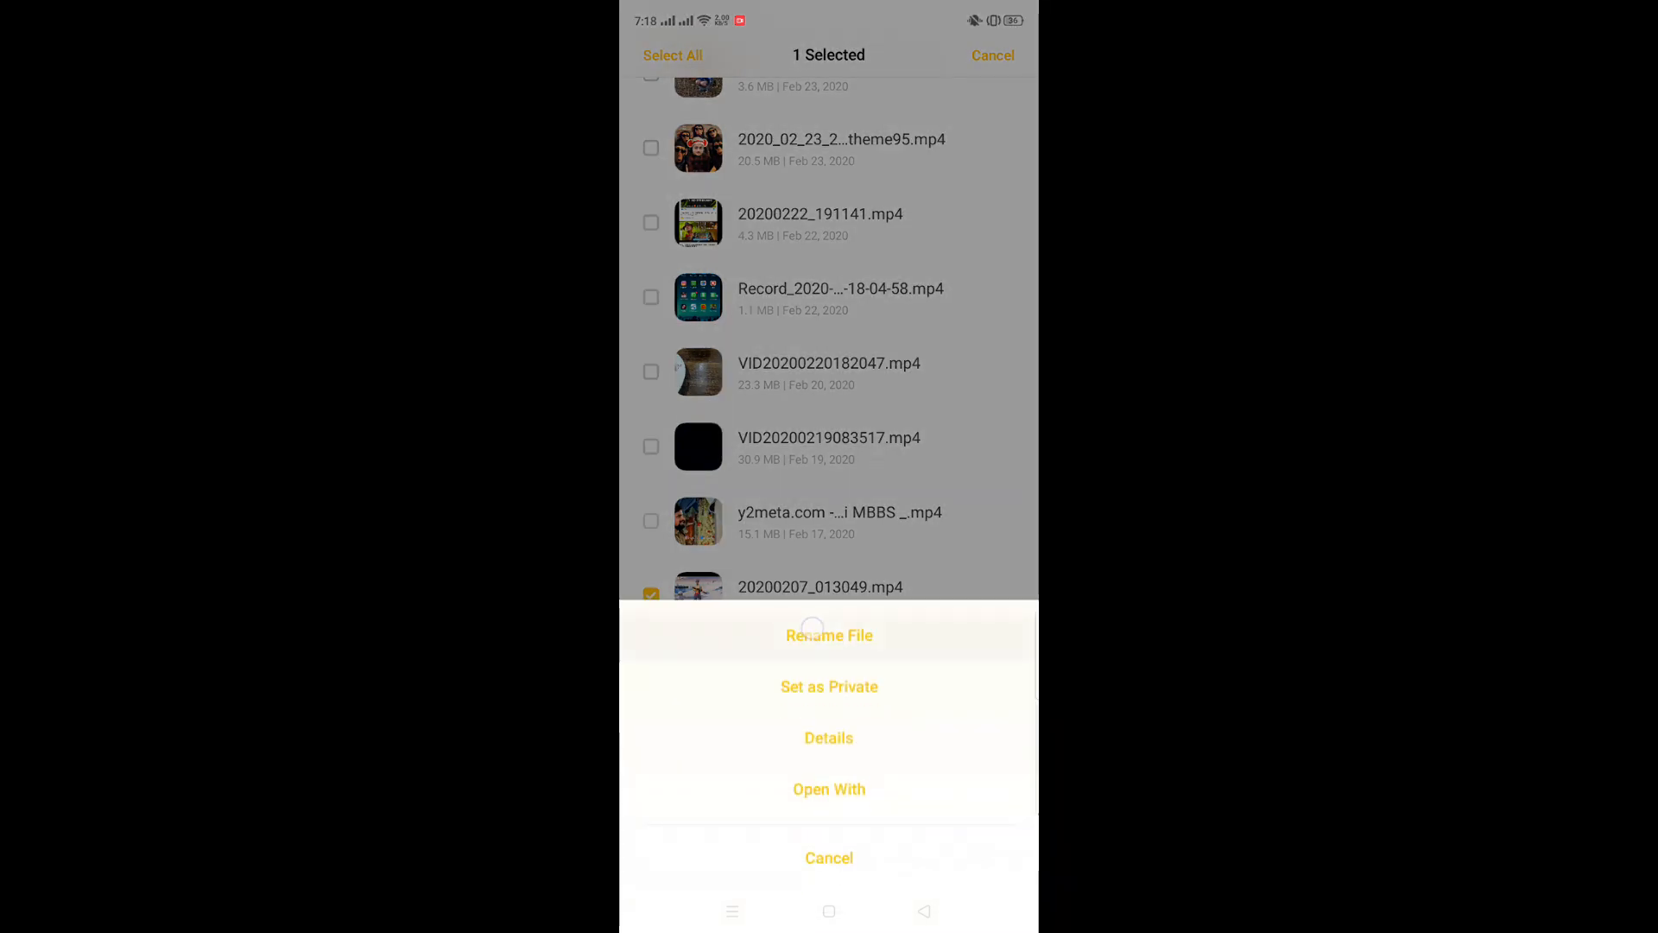
{"action": "left_click", "coordinate": [829, 635]}
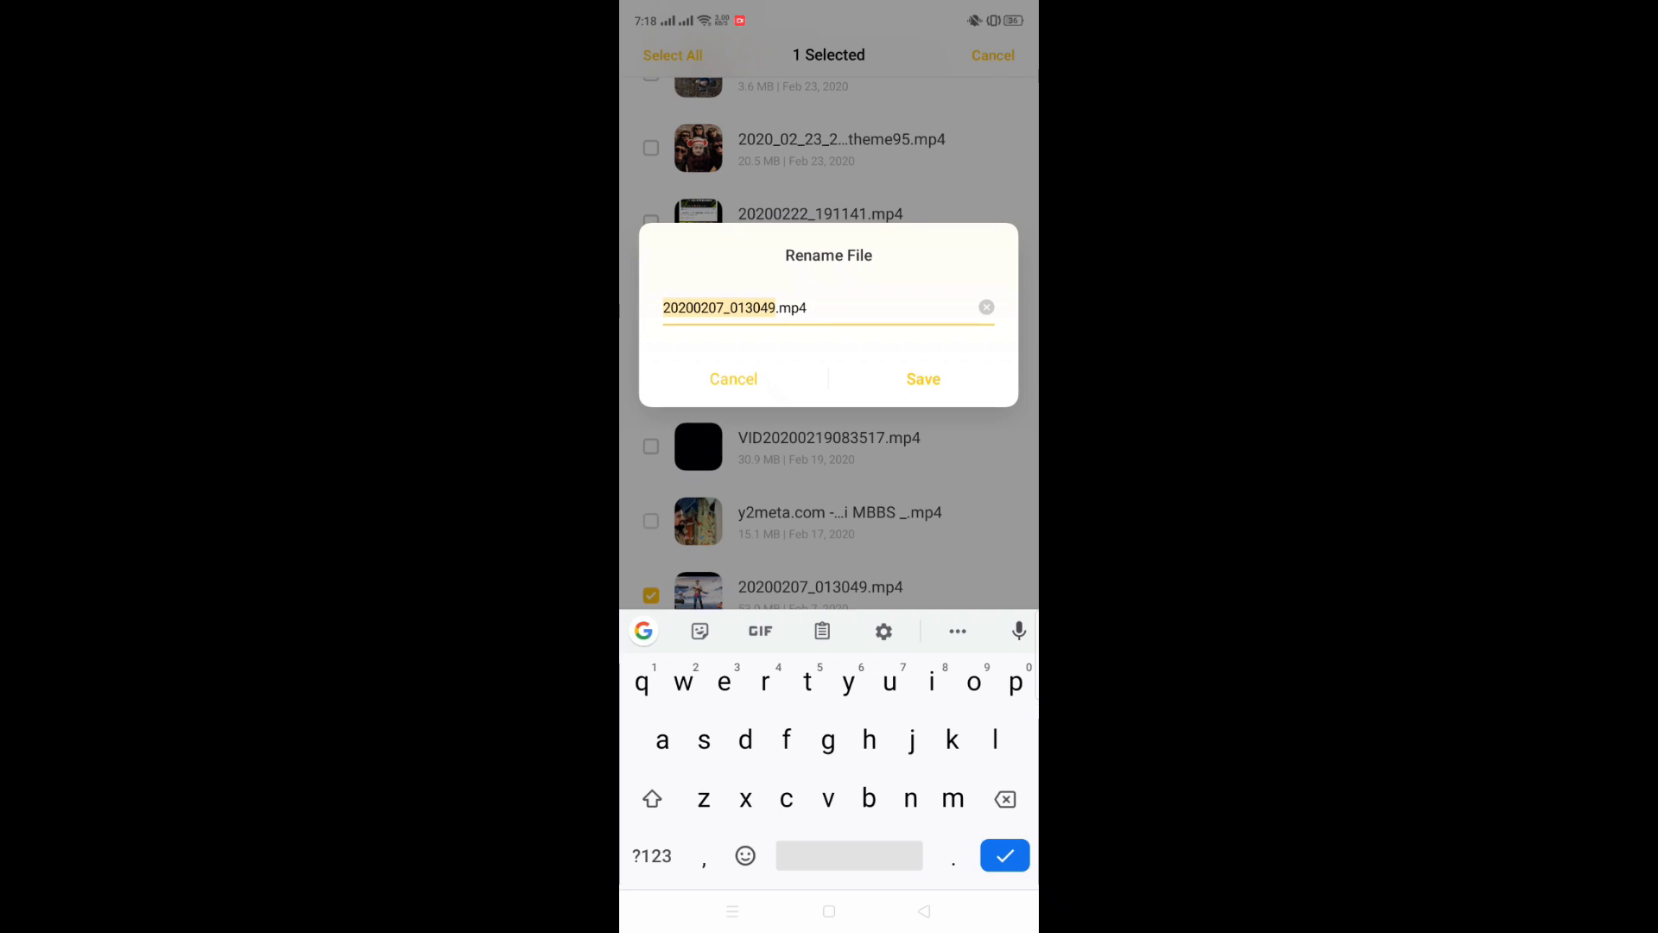
Change the extension from mp4 to mp3, save, and confirm despite the extension warning
{"action": "left_click", "coordinate": [829, 307]}
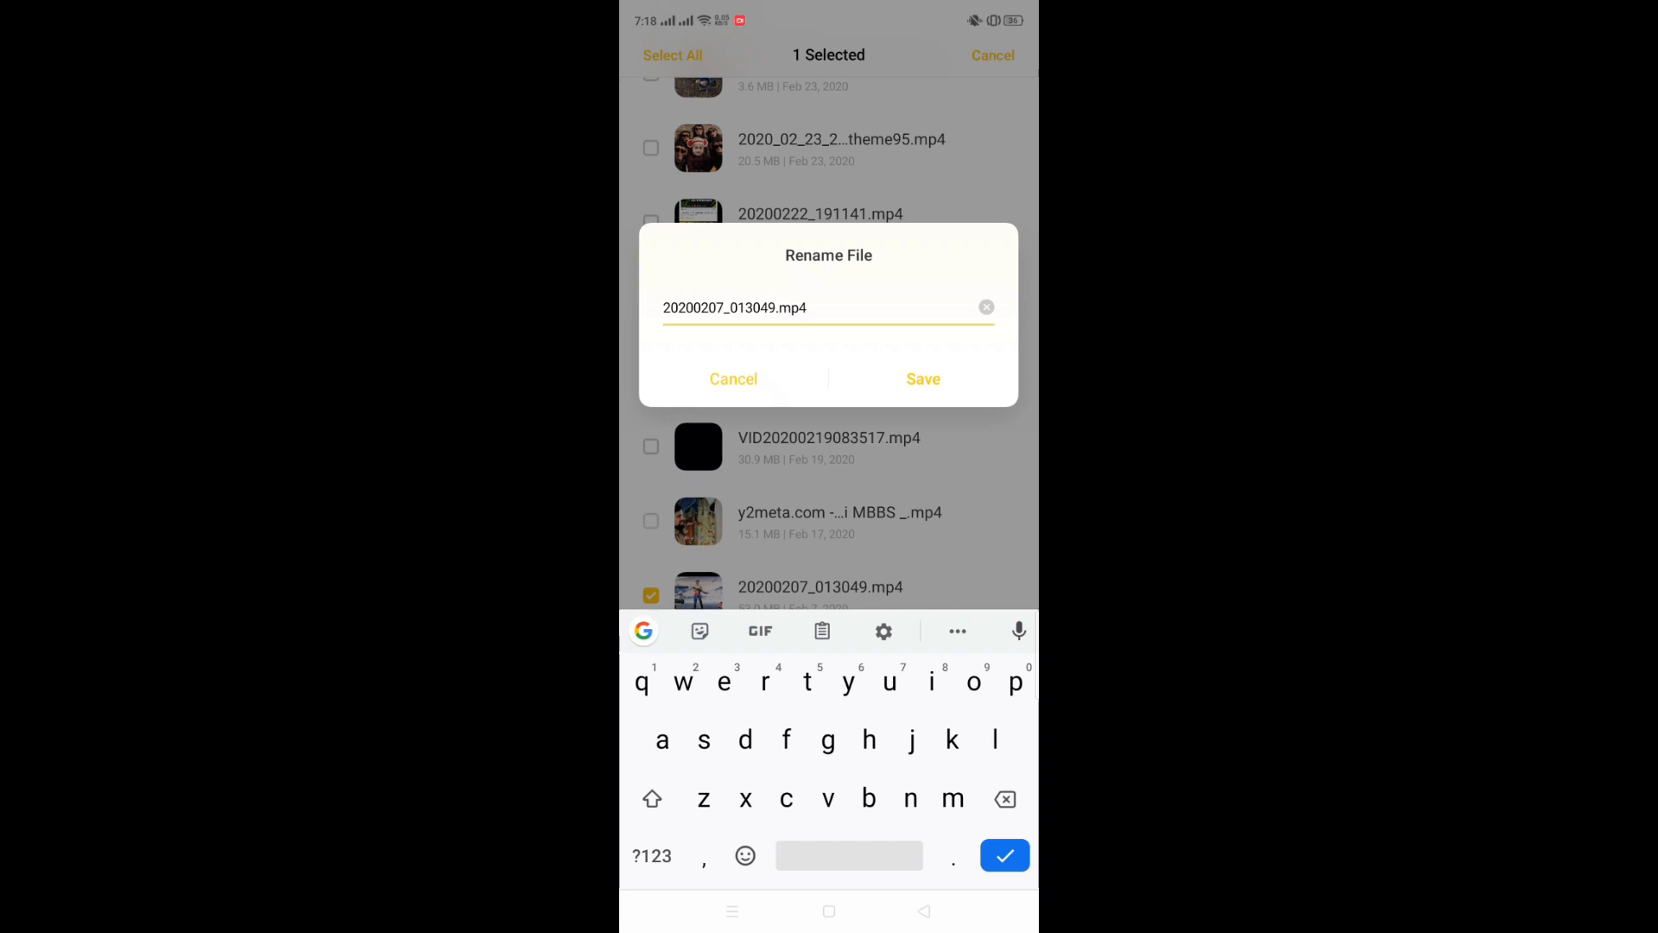
{"action": "left_click", "coordinate": [1006, 798]}
{"action": "type", "text": "3"}
{"action": "left_click", "coordinate": [652, 855]}
{"action": "left_click", "coordinate": [723, 683]}
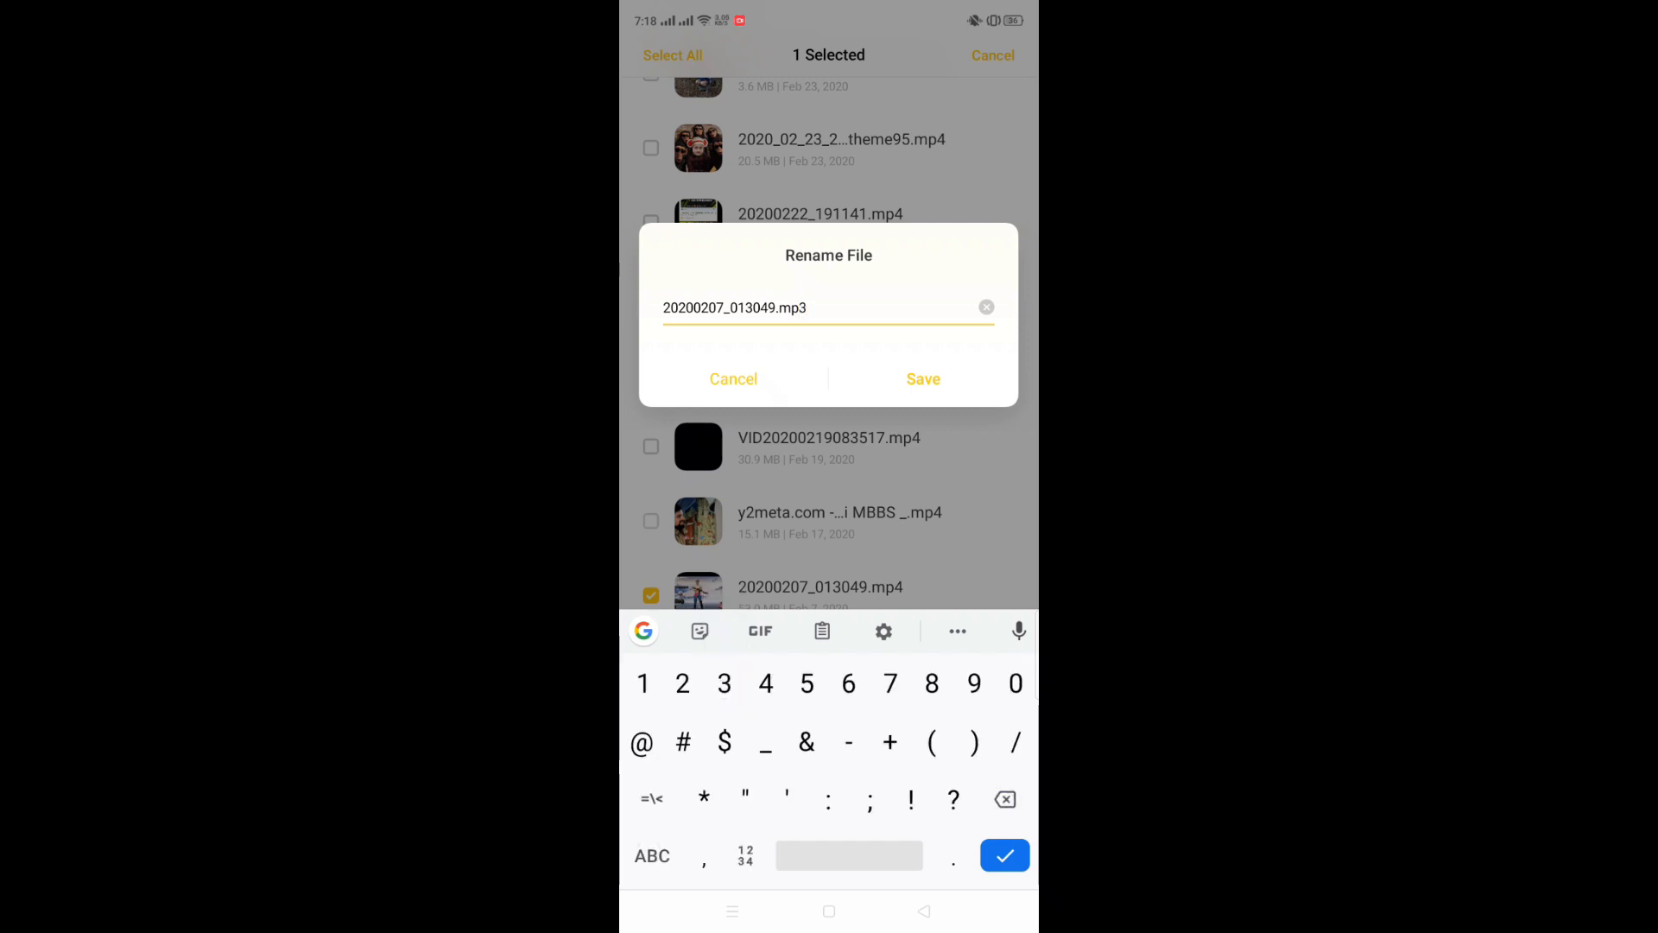
{"action": "left_click", "coordinate": [923, 379]}
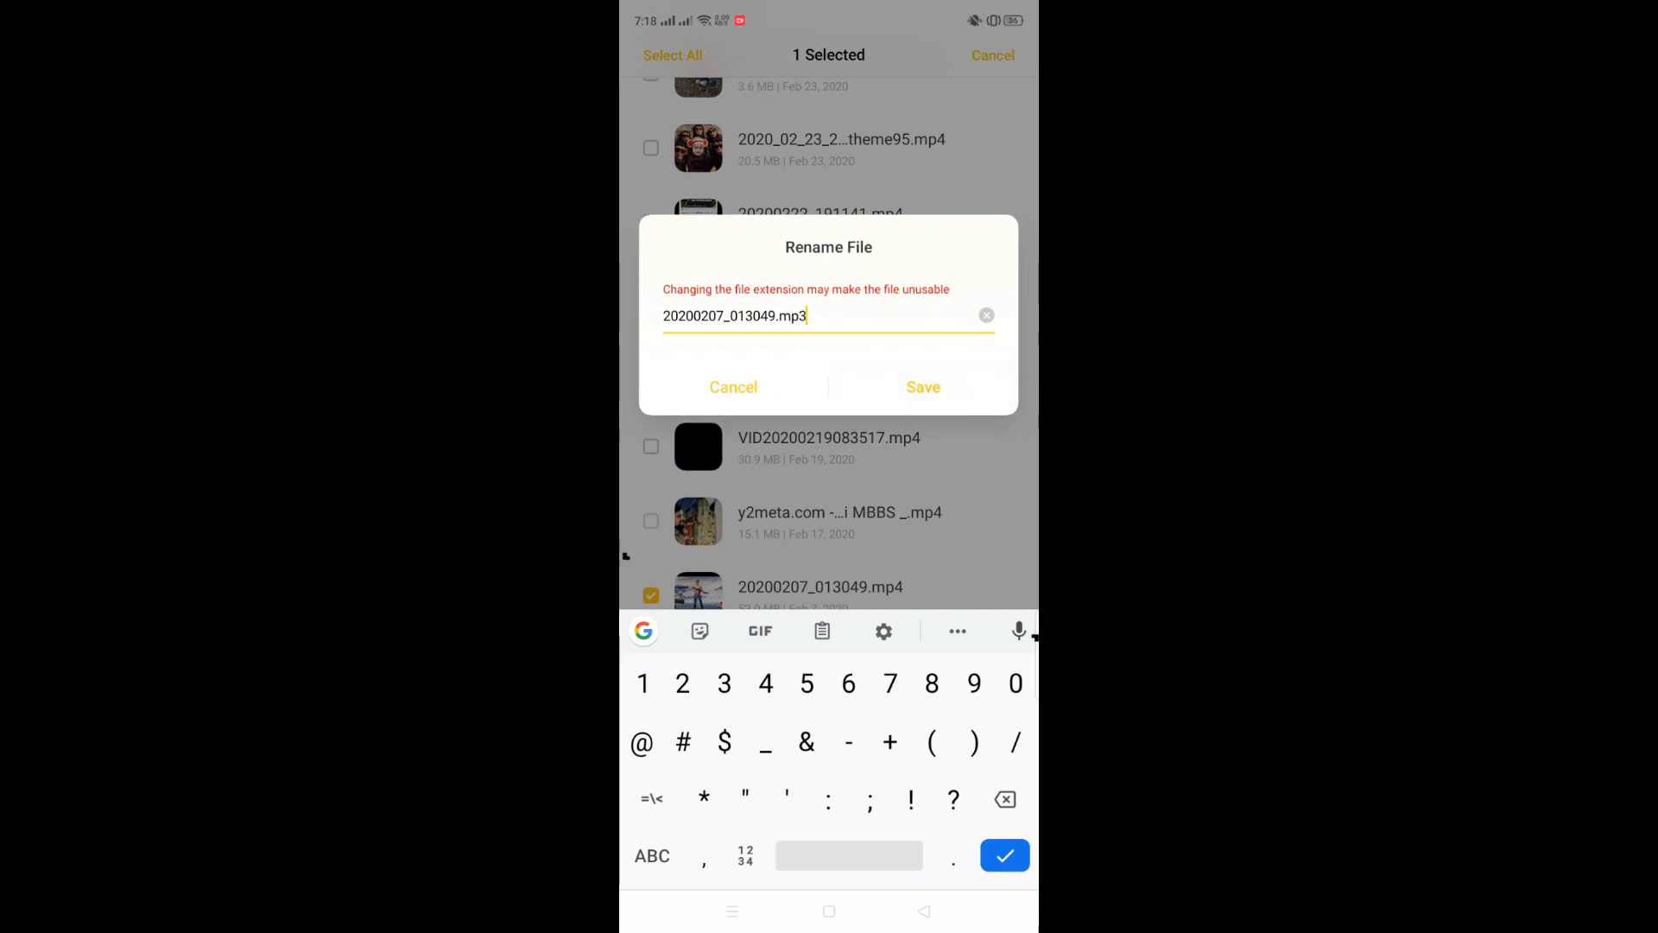
{"action": "left_click", "coordinate": [923, 387]}
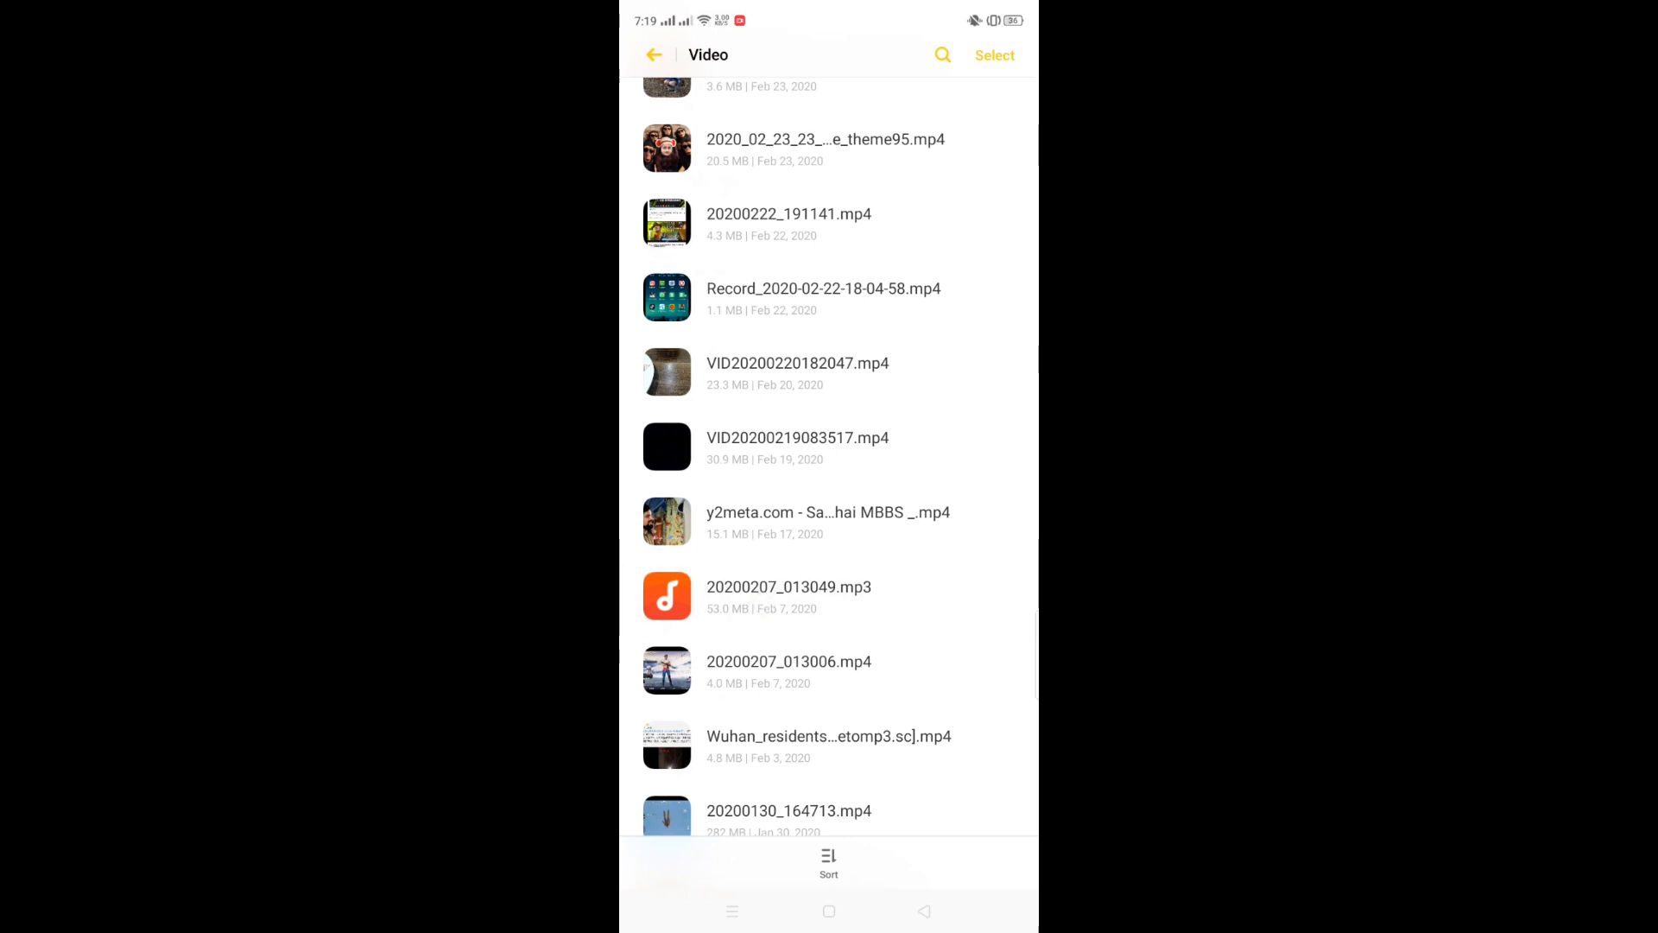
{"action": "left_click", "coordinate": [675, 732]}
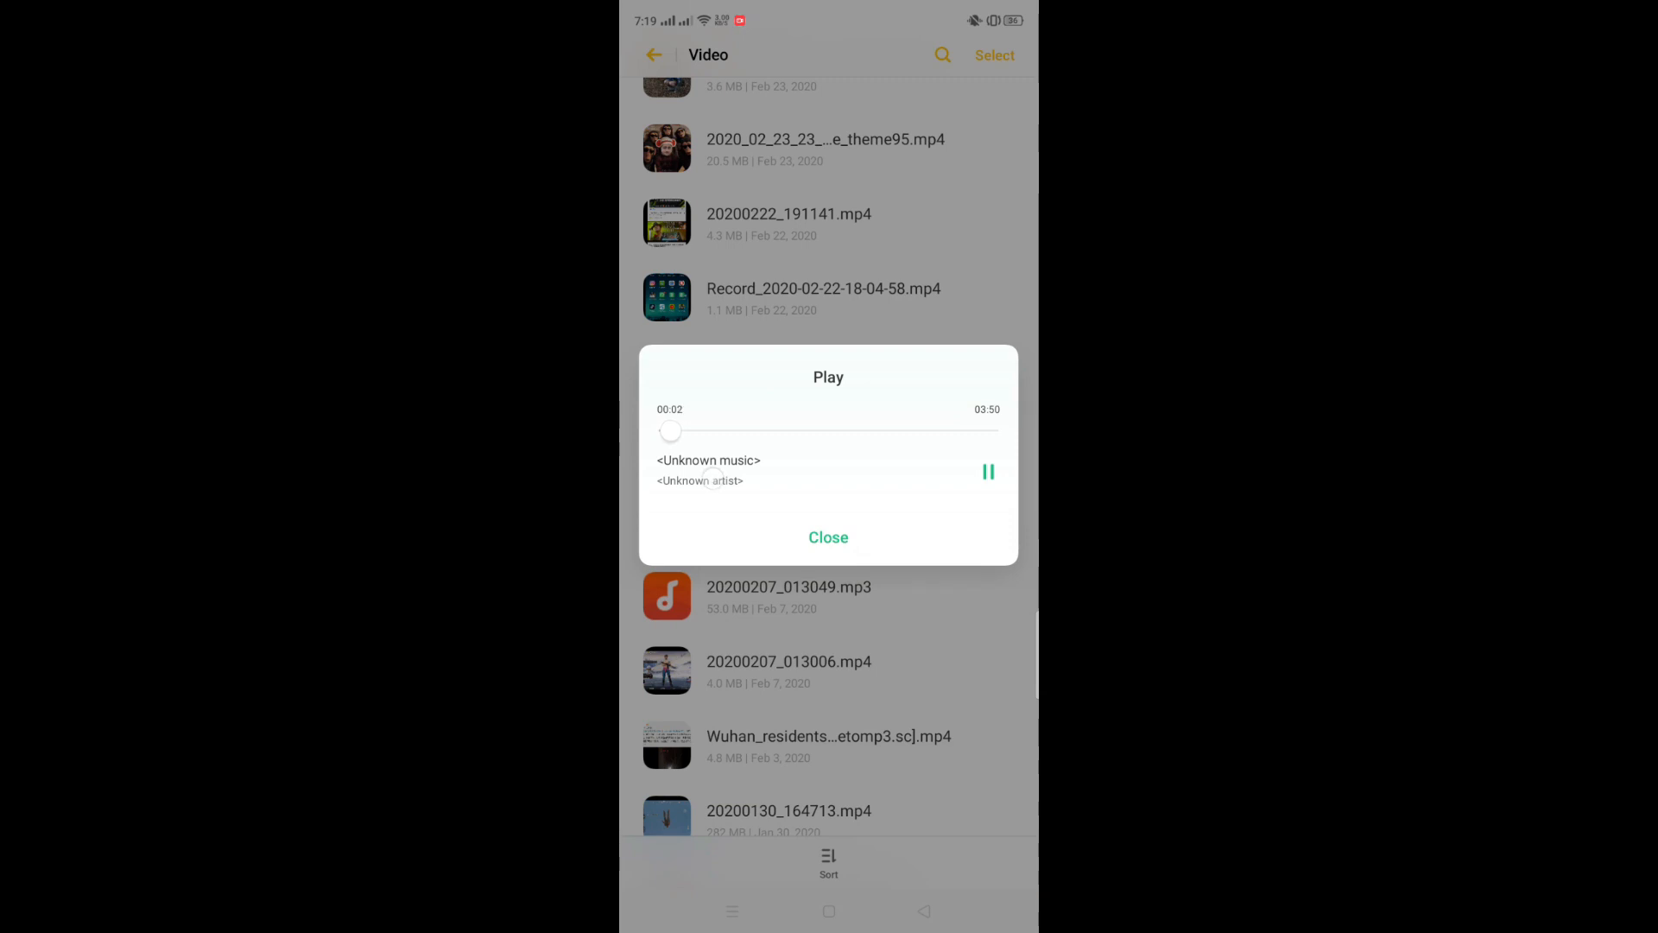
{"action": "left_click_drag", "start_coordinate": [667, 432], "coordinate": [773, 433]}
{"action": "left_click", "coordinate": [829, 537]}
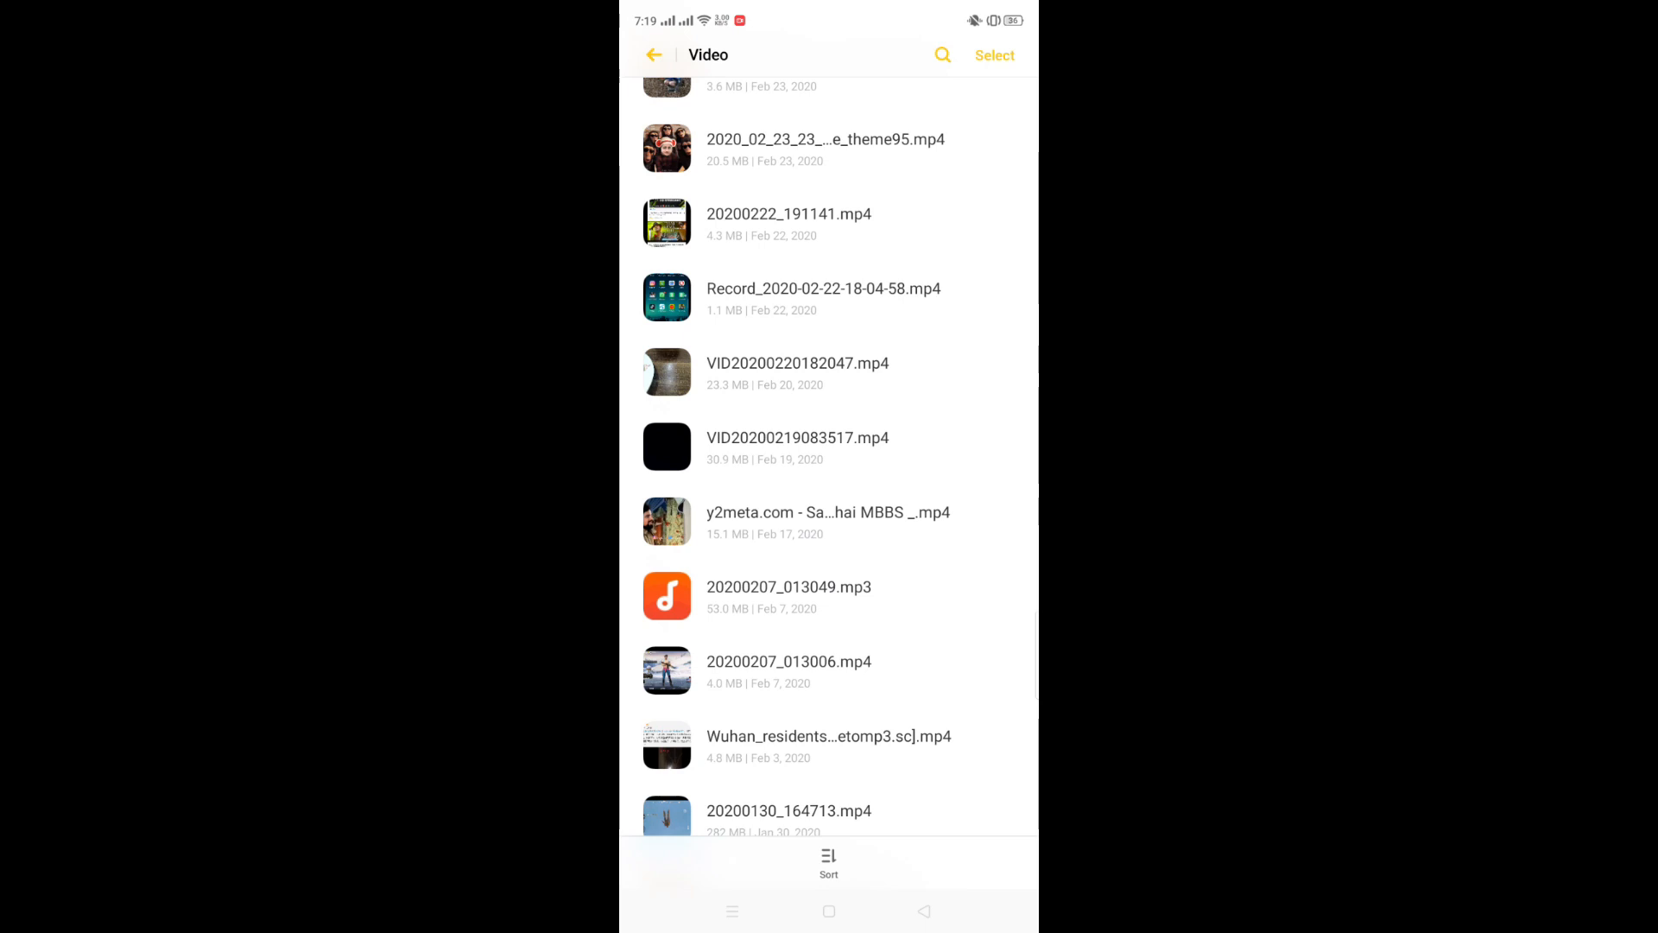
{"action": "scroll", "coordinate": [829, 468], "scroll_direction": "down", "scroll_amount": 4}
{"action": "scroll", "coordinate": [830, 466], "scroll_direction": "up", "scroll_amount": 10}
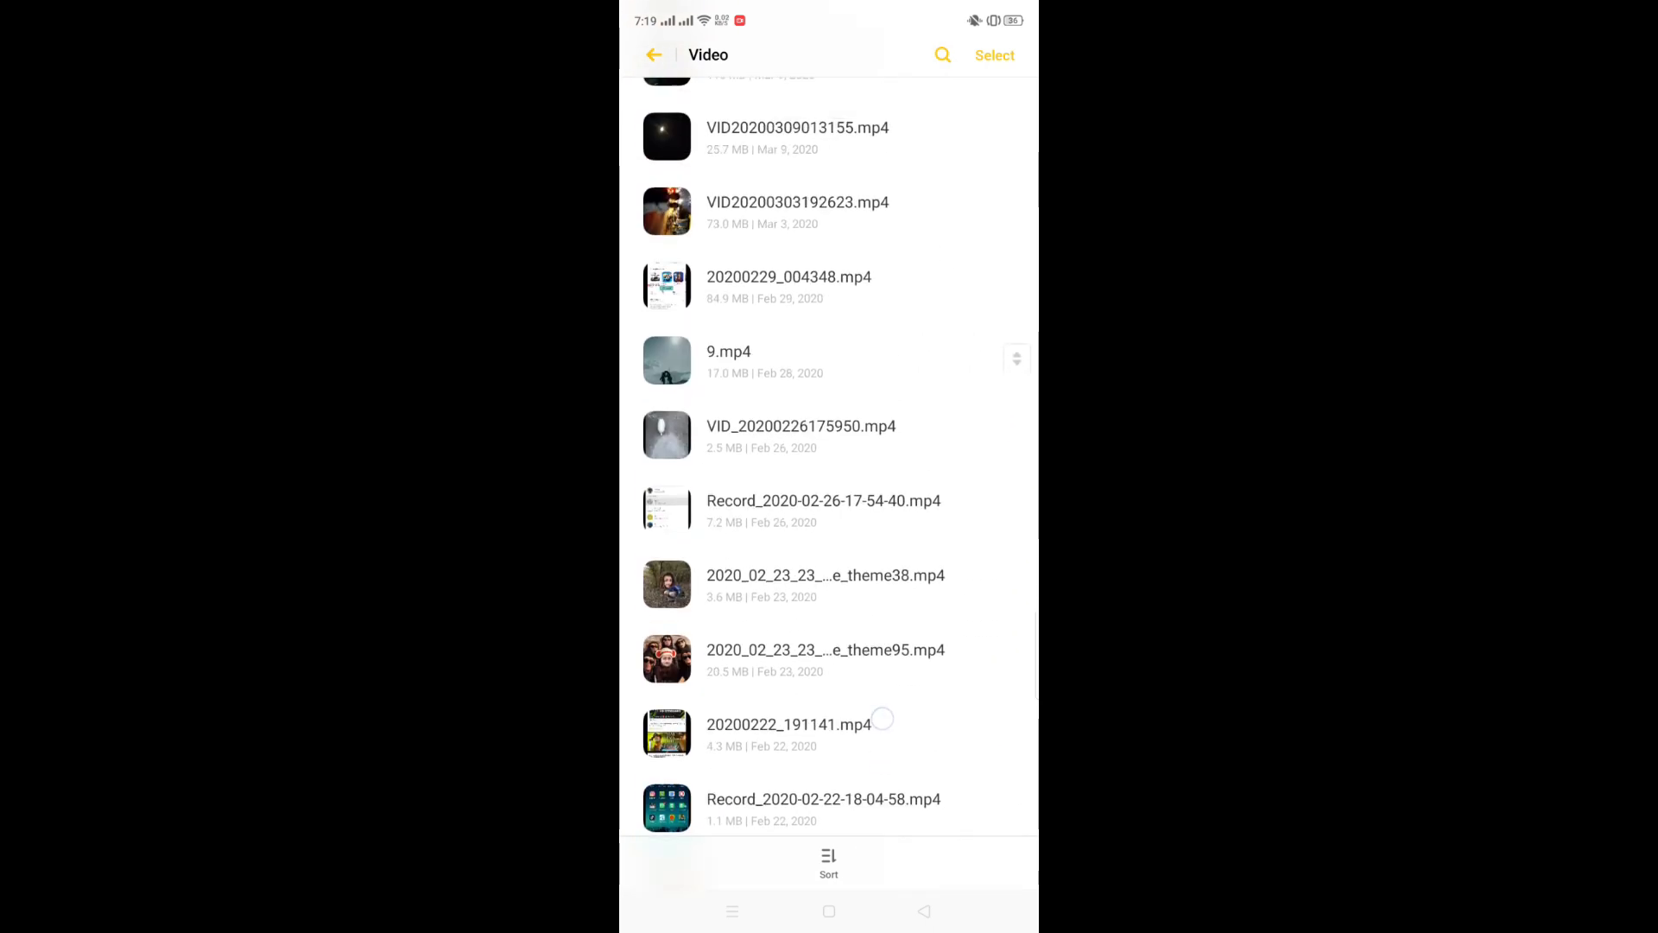